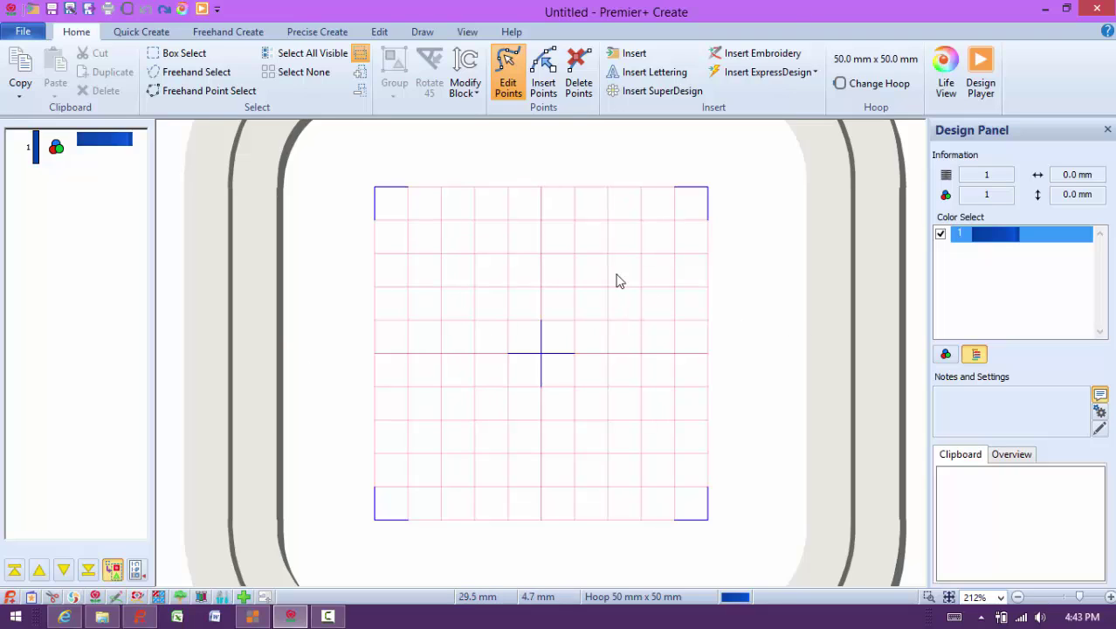
# - Zoom into the upper middle of the hoop grid and switch to the Draw workspace with rulers
pyautogui.click(929, 597)
pyautogui.moveTo(412, 229); pyautogui.dragTo(626, 396)
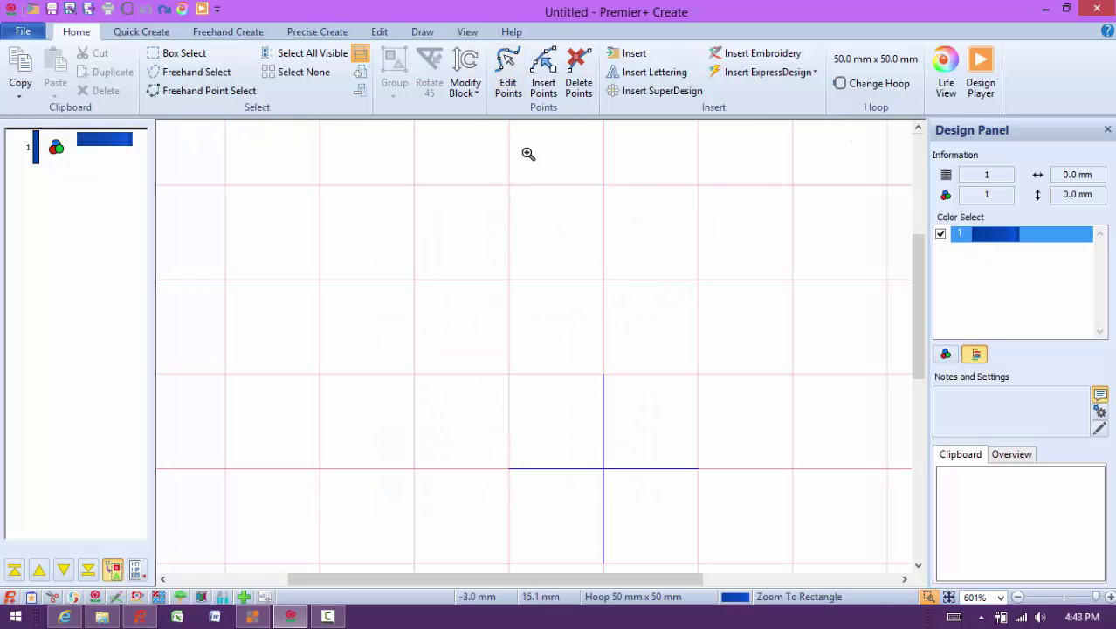
pyautogui.click(467, 31)
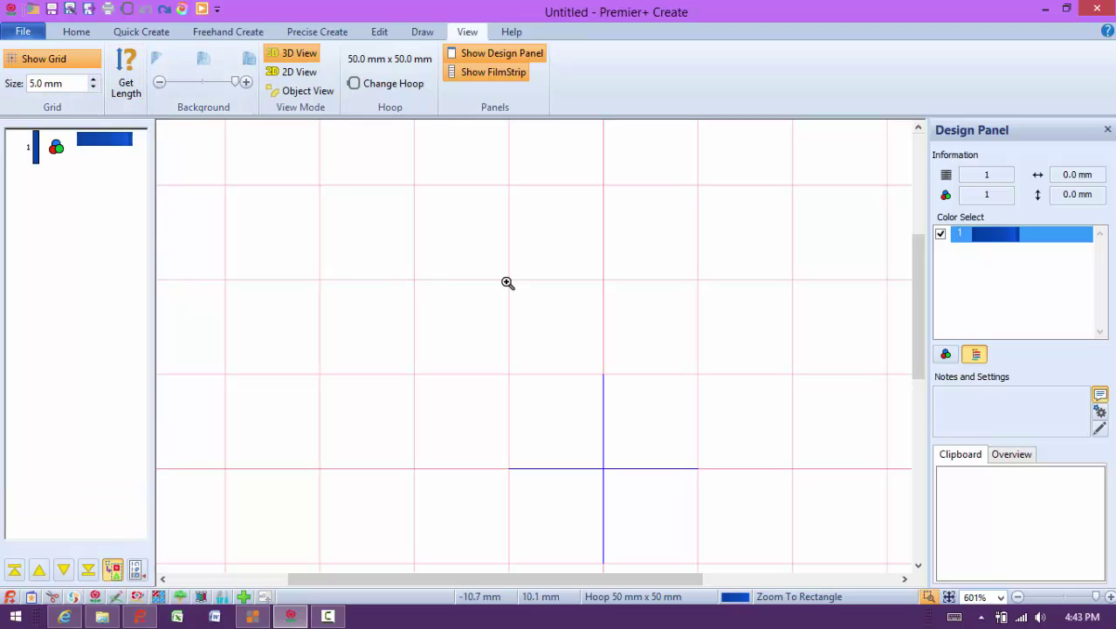
pyautogui.click(423, 32)
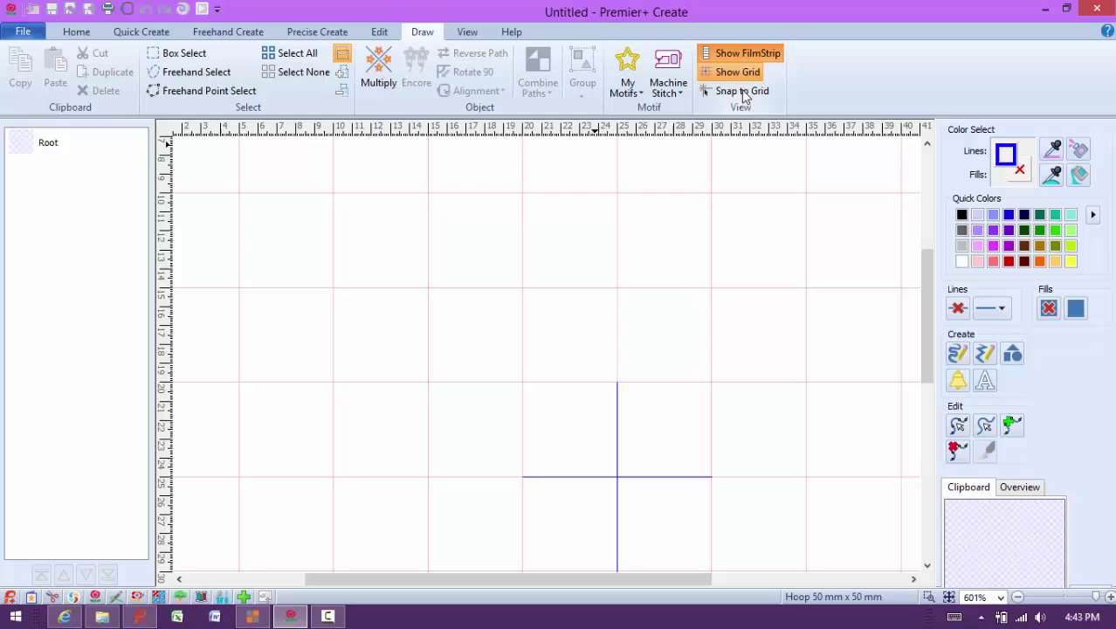
# - Turn on Snap to Grid and use Polygon Draw to place a one-square horizontal line on grid intersections
pyautogui.click(738, 93)
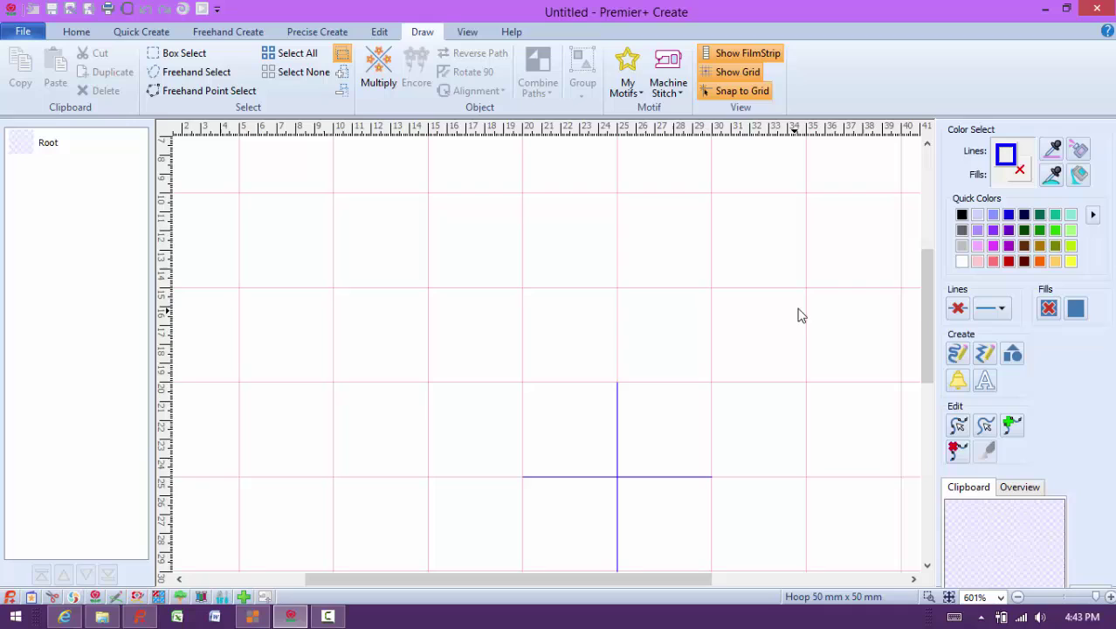
pyautogui.click(984, 354)
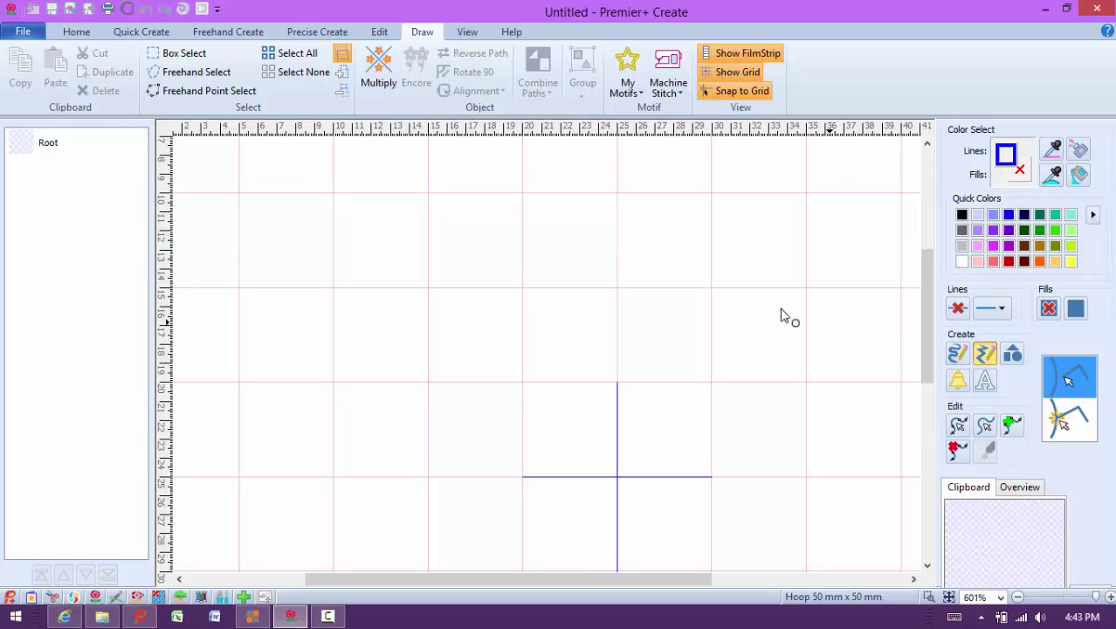
pyautogui.click(430, 289)
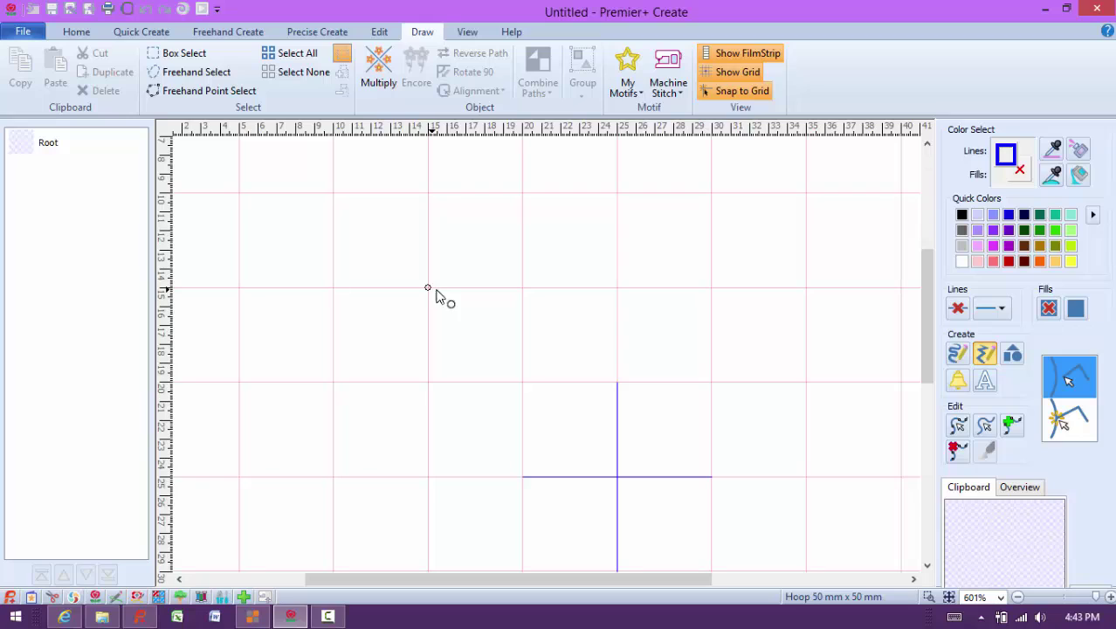
pyautogui.click(523, 289)
pyautogui.click(431, 285)
pyautogui.click(524, 277)
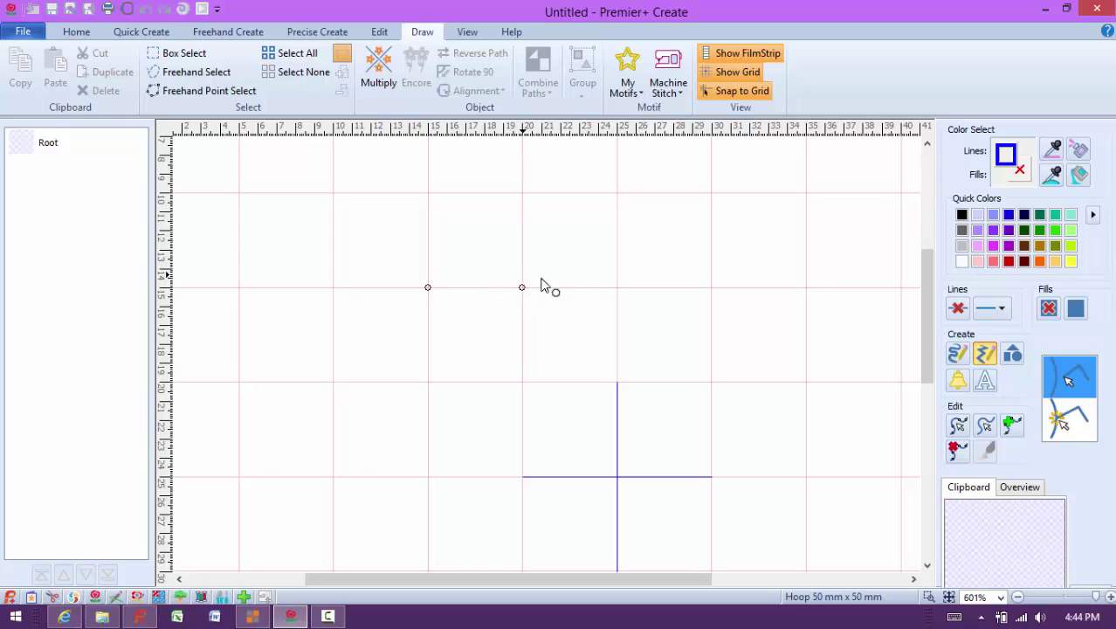
# - Finish the one-square straight line and export it with Export to MyMotifs
pyautogui.rightClick(613, 256)
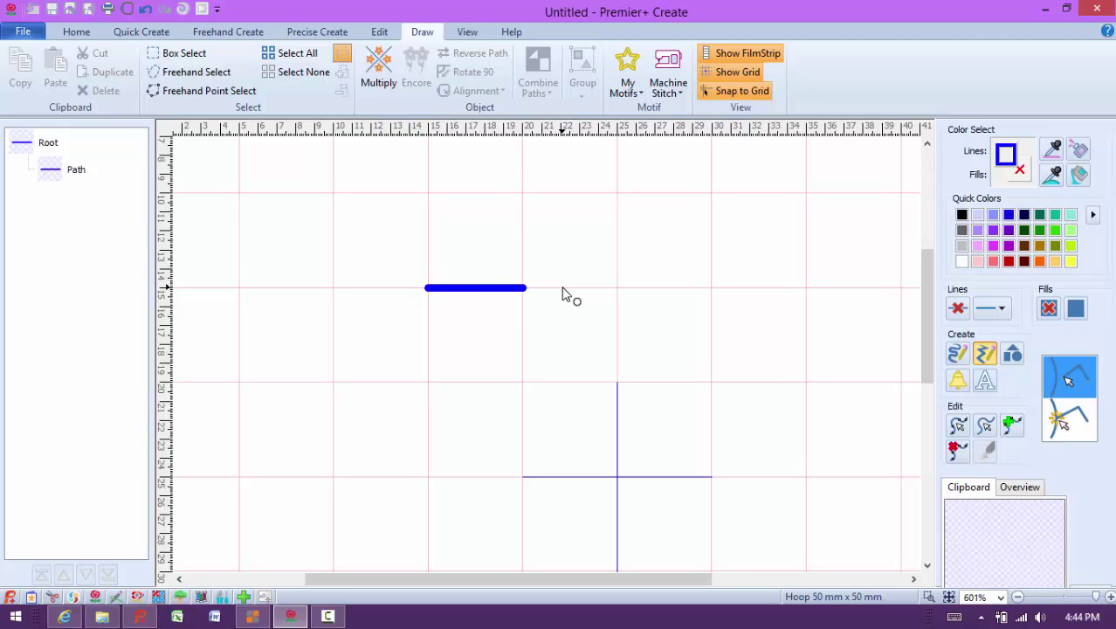
pyautogui.press('Escape')
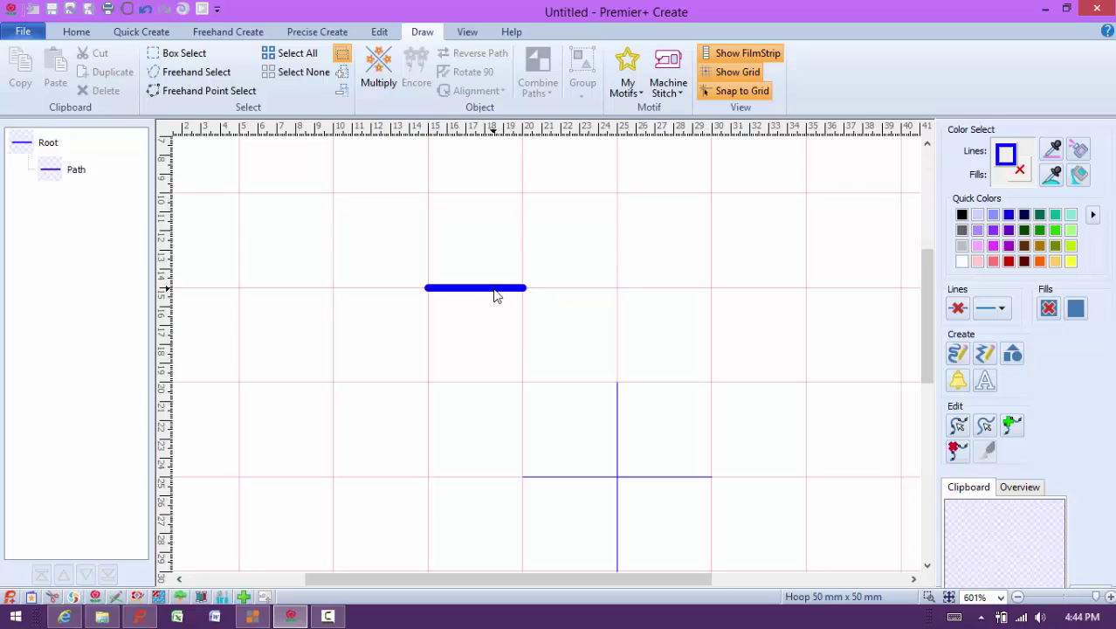
pyautogui.click(621, 96)
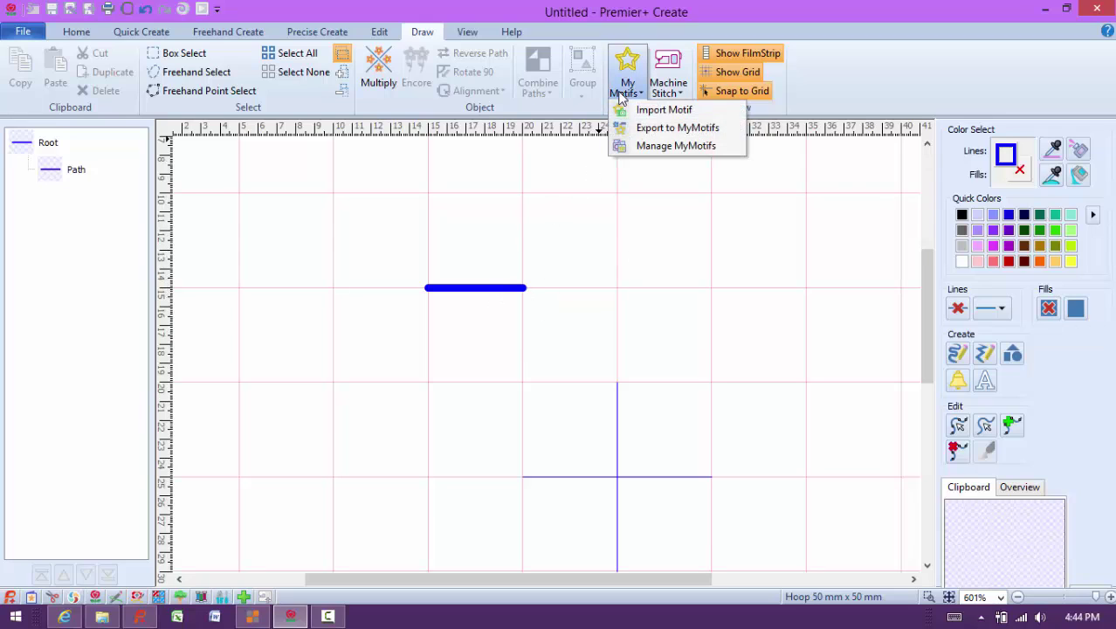
pyautogui.click(687, 129)
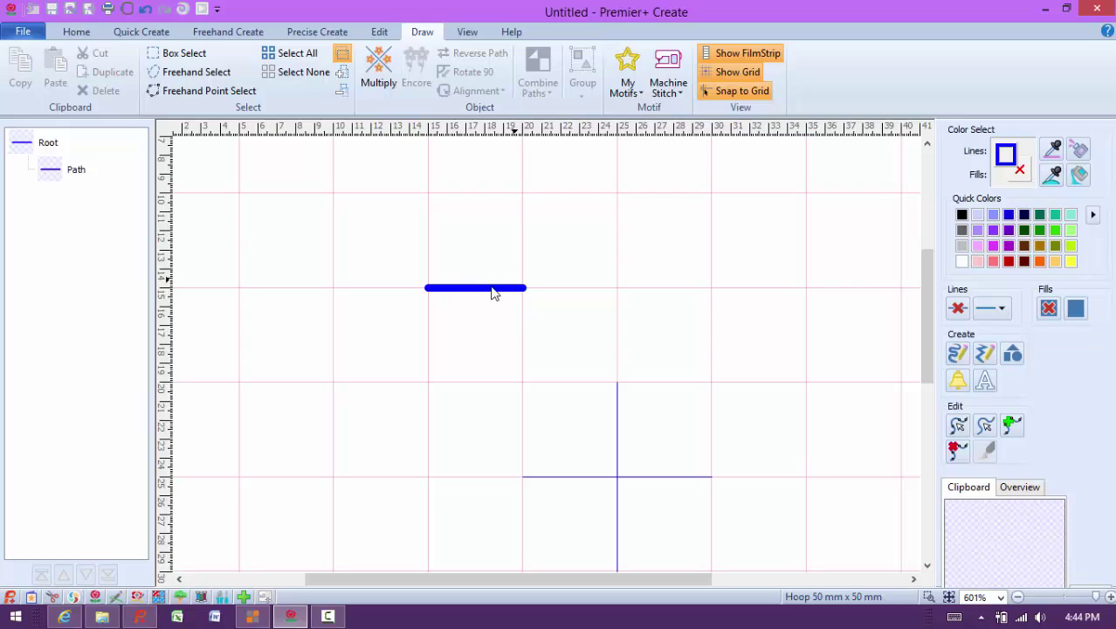
# - Copy the line and paste two copies end-to-end to its right, making three Paths
pyautogui.click(453, 297)
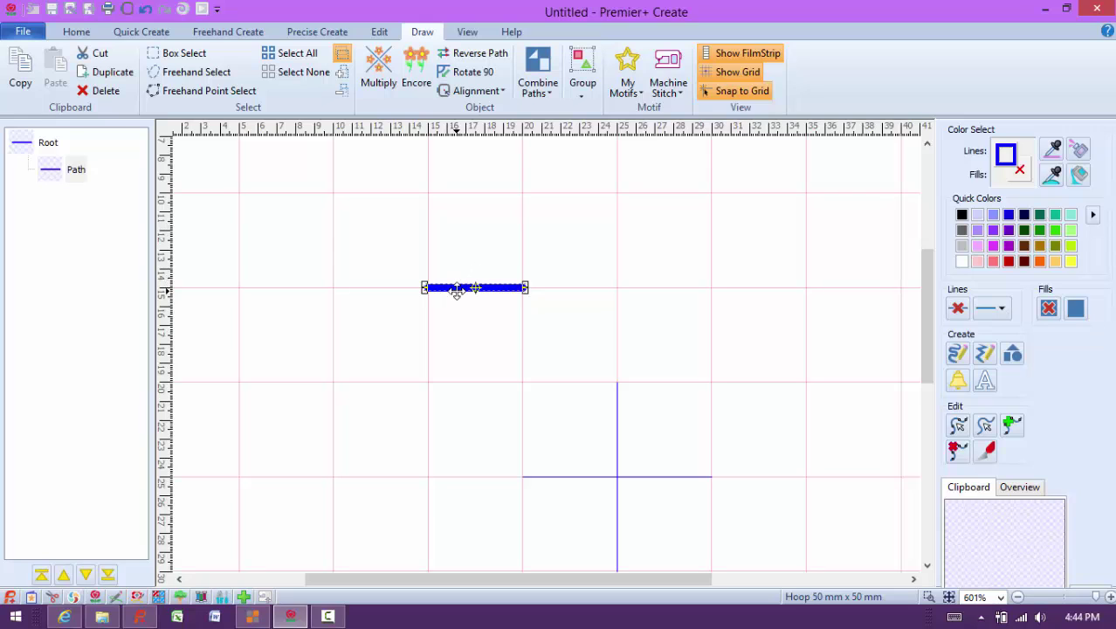
pyautogui.hotkey('ctrl', 'c')
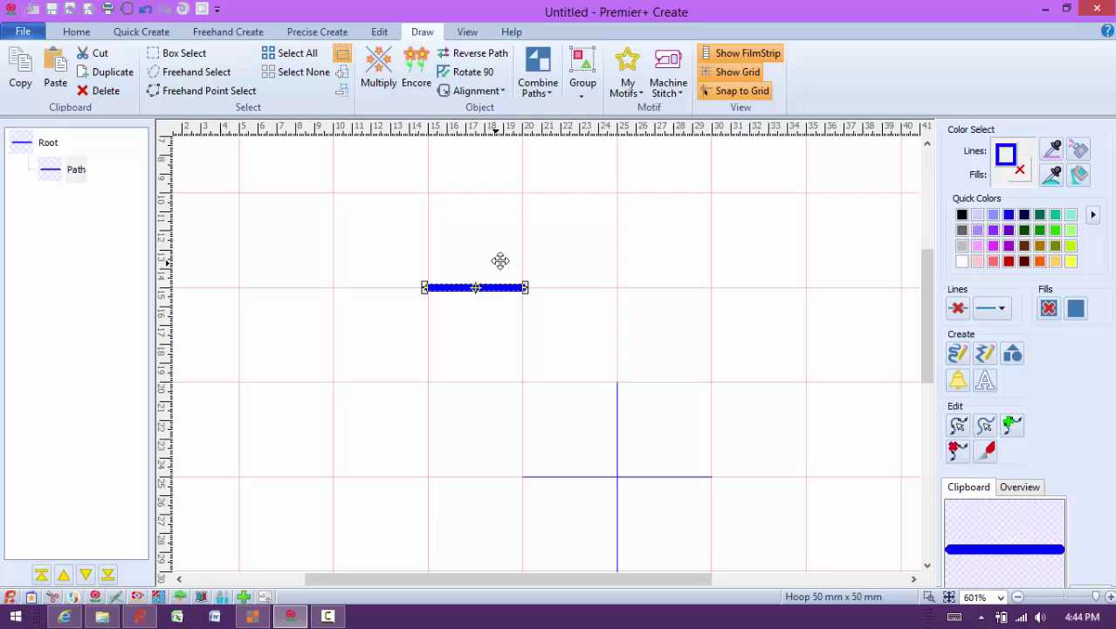
pyautogui.hotkey('ctrl', 'v')
pyautogui.moveTo(547, 384); pyautogui.dragTo(552, 291)
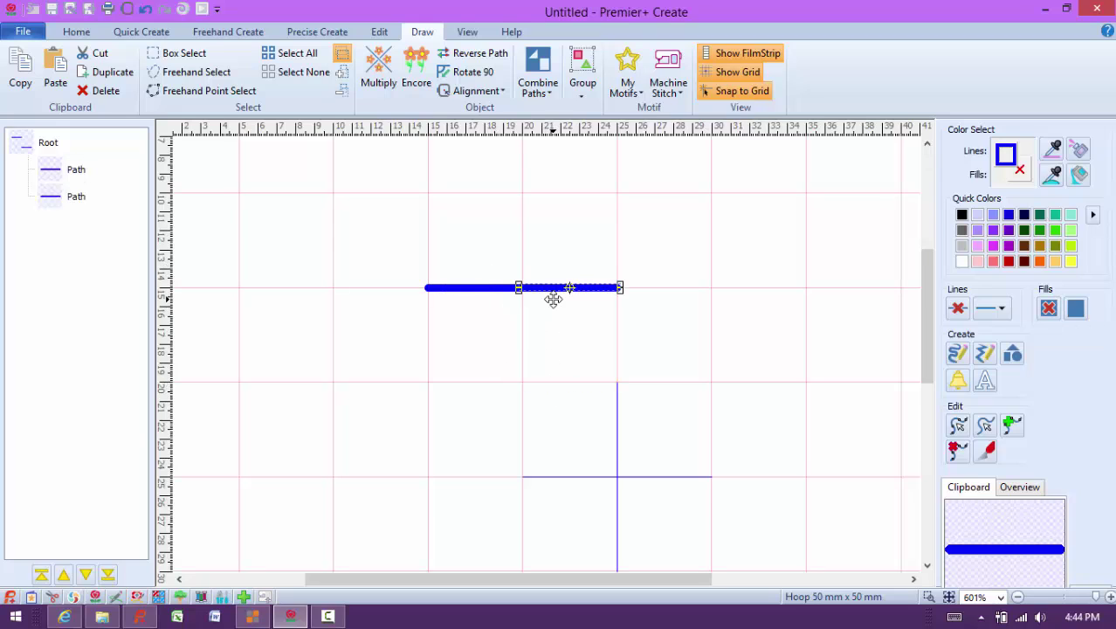
pyautogui.hotkey('ctrl', 'v')
pyautogui.moveTo(636, 477); pyautogui.dragTo(638, 289)
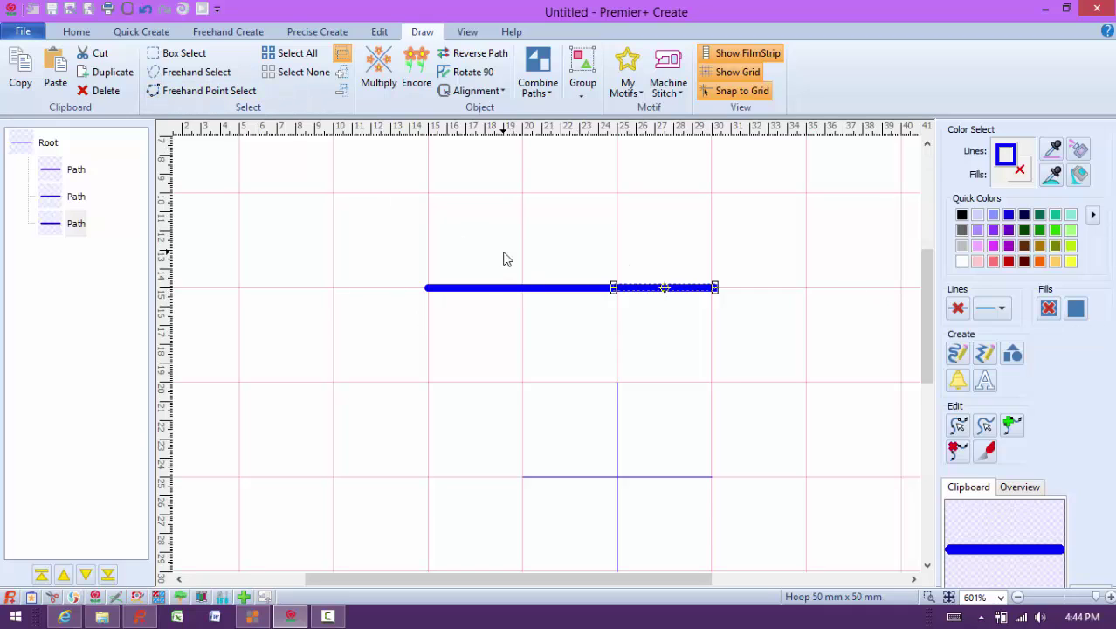
# - Select all three line pieces and delete them to empty the design
pyautogui.hotkey('ctrl', 'a')
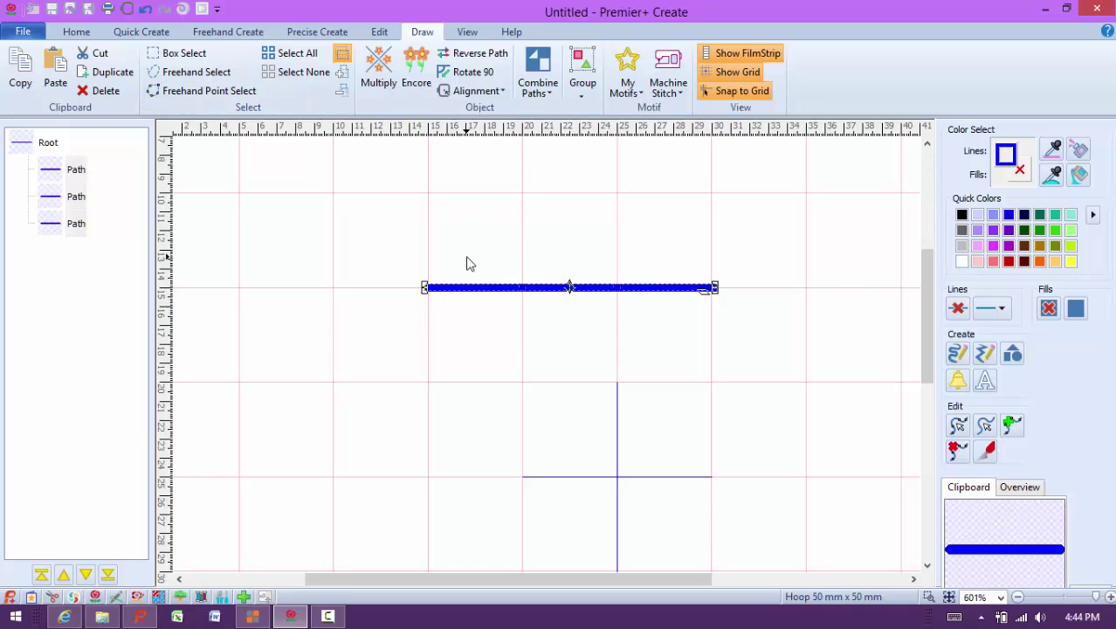
pyautogui.click(287, 75)
pyautogui.click(291, 53)
pyautogui.click(311, 74)
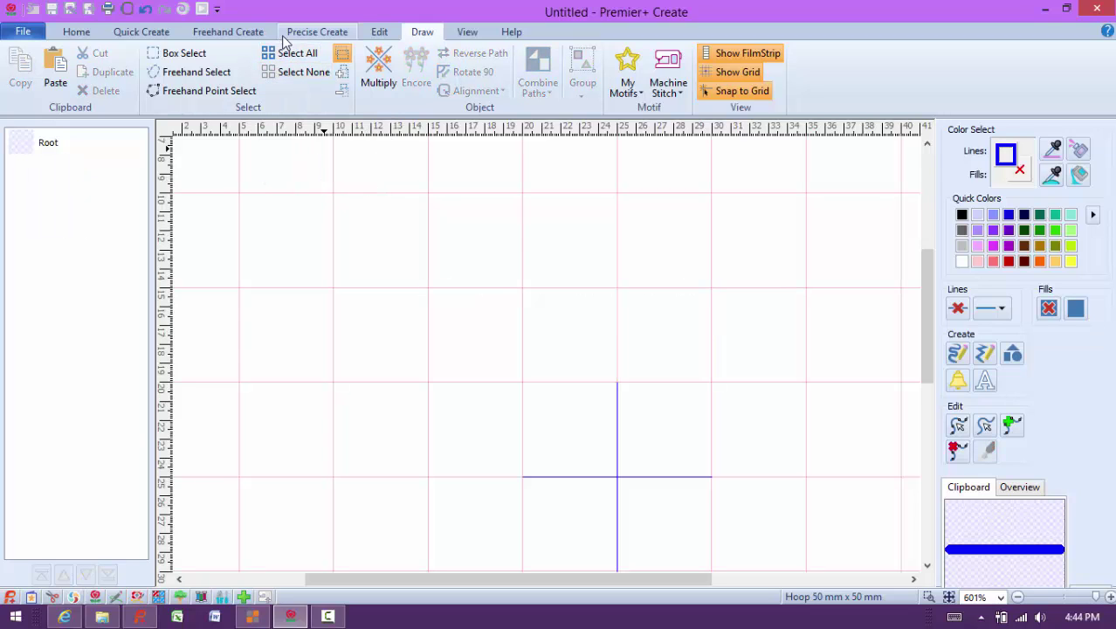
# - Draw a four-point Motif Line across the upper grid and raise its middle point into an arch
pyautogui.click(310, 32)
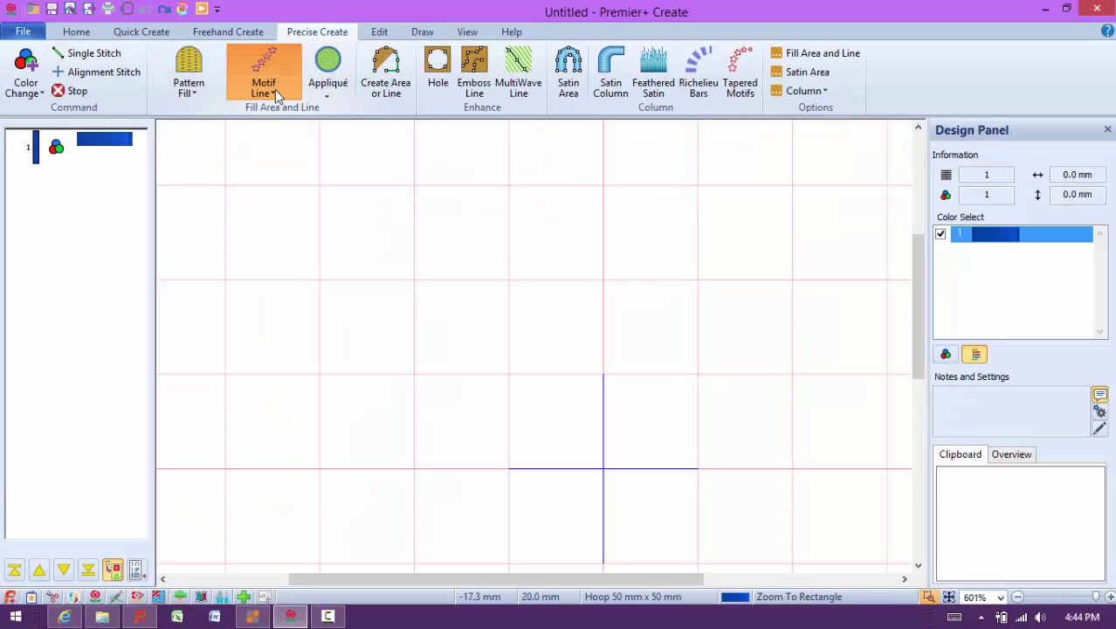
pyautogui.click(378, 87)
pyautogui.click(230, 350)
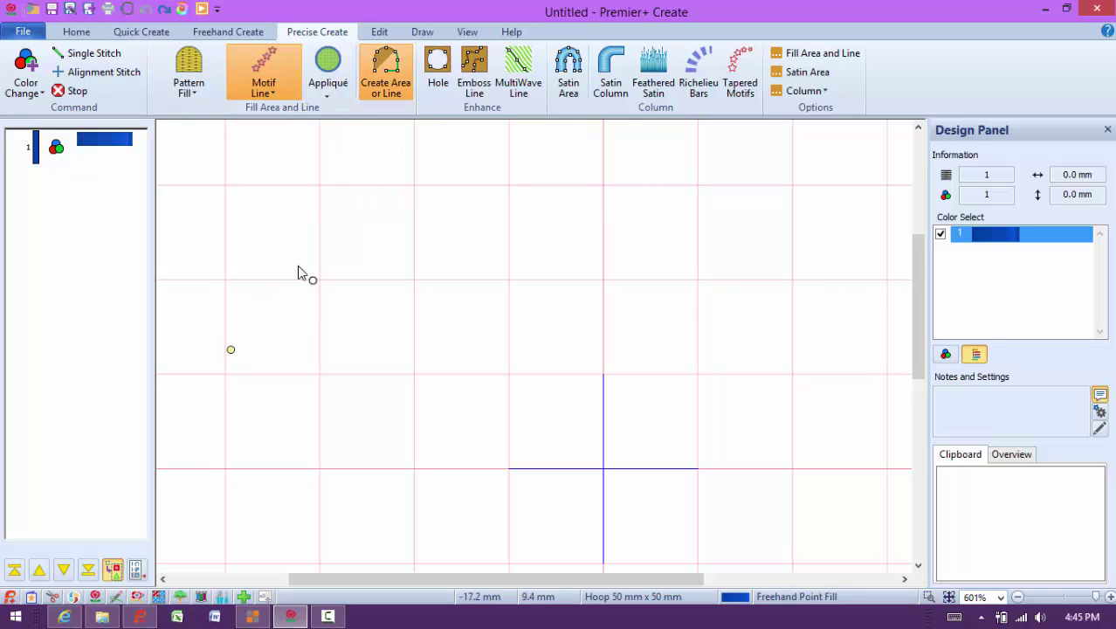
pyautogui.click(335, 231)
pyautogui.click(468, 220)
pyautogui.click(711, 304)
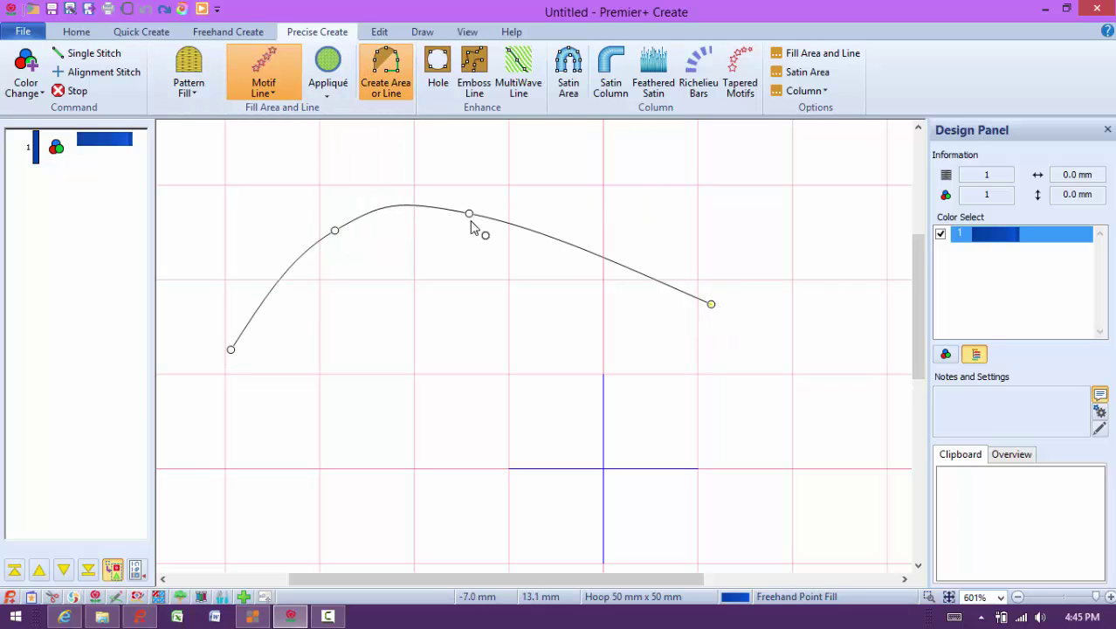
pyautogui.press('Return')
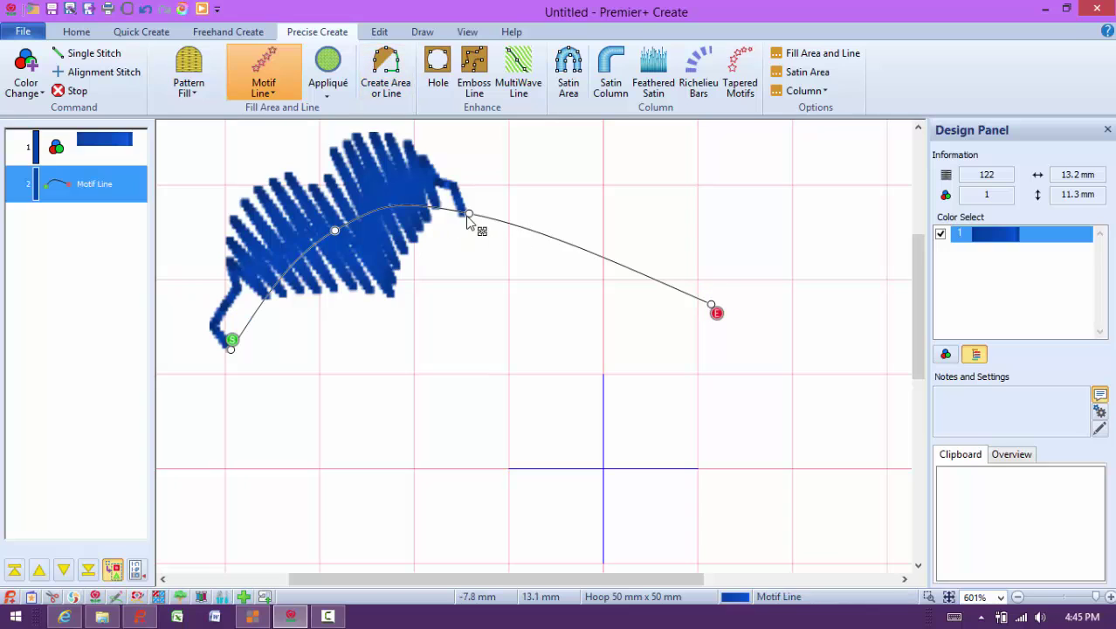
pyautogui.moveTo(470, 219); pyautogui.dragTo(583, 199)
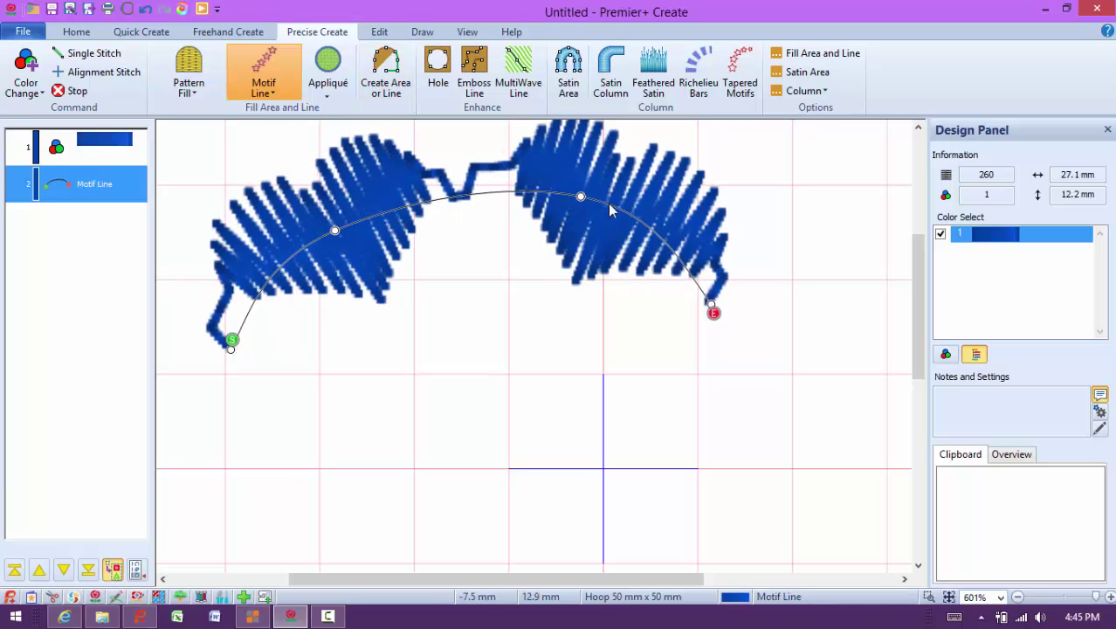
# - Set the motif line to My Motifs pattern 9 with a width of 3.5
pyautogui.doubleClick(454, 266)
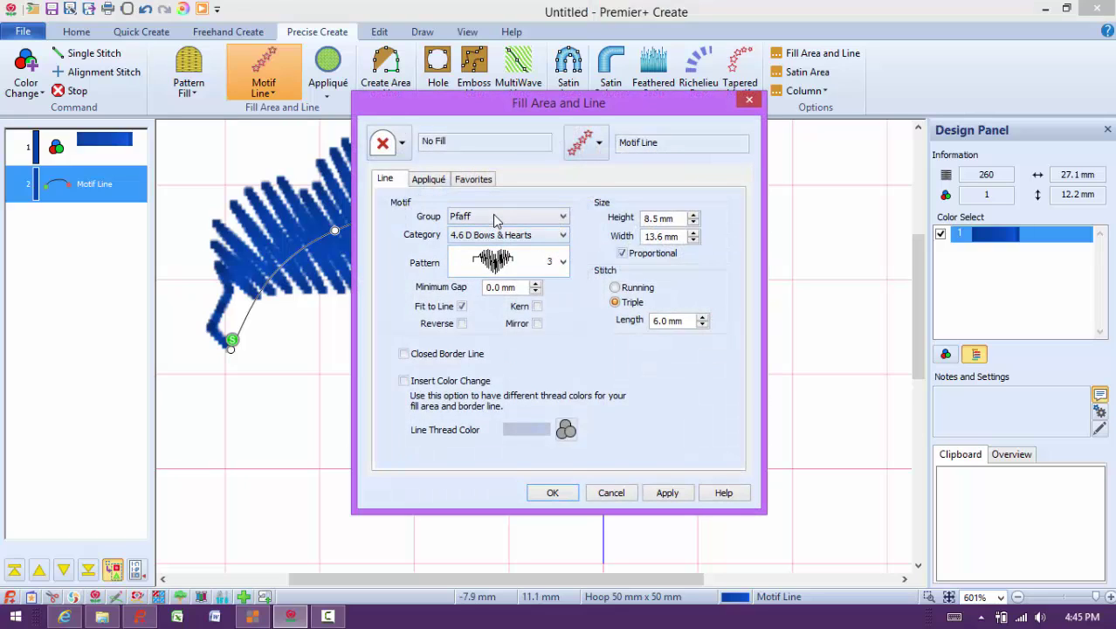
pyautogui.click(494, 219)
pyautogui.click(494, 231)
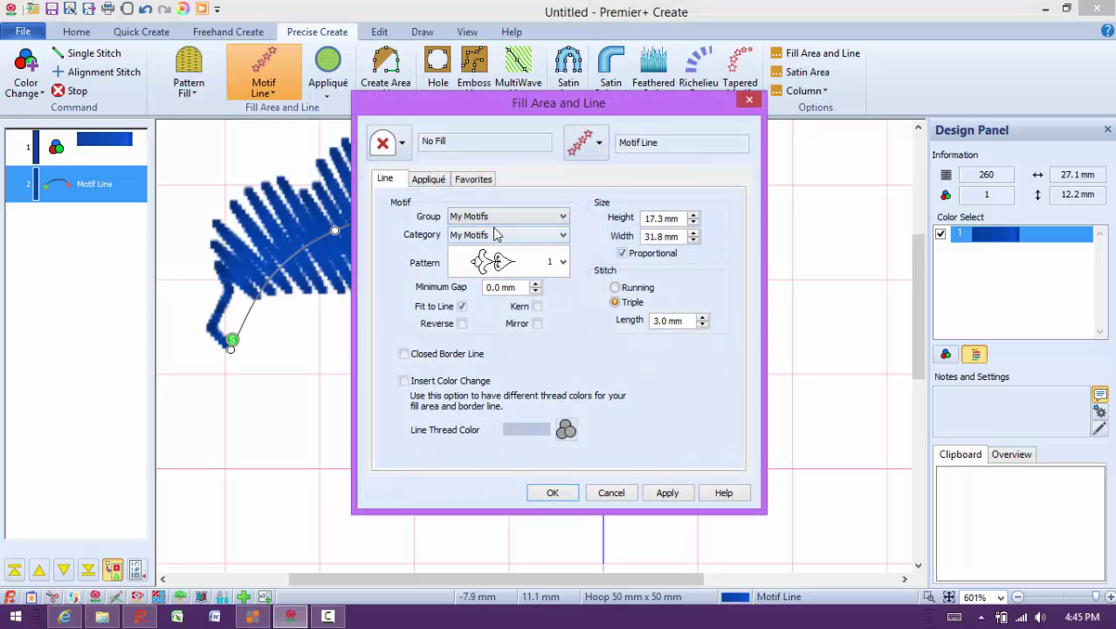
pyautogui.click(535, 266)
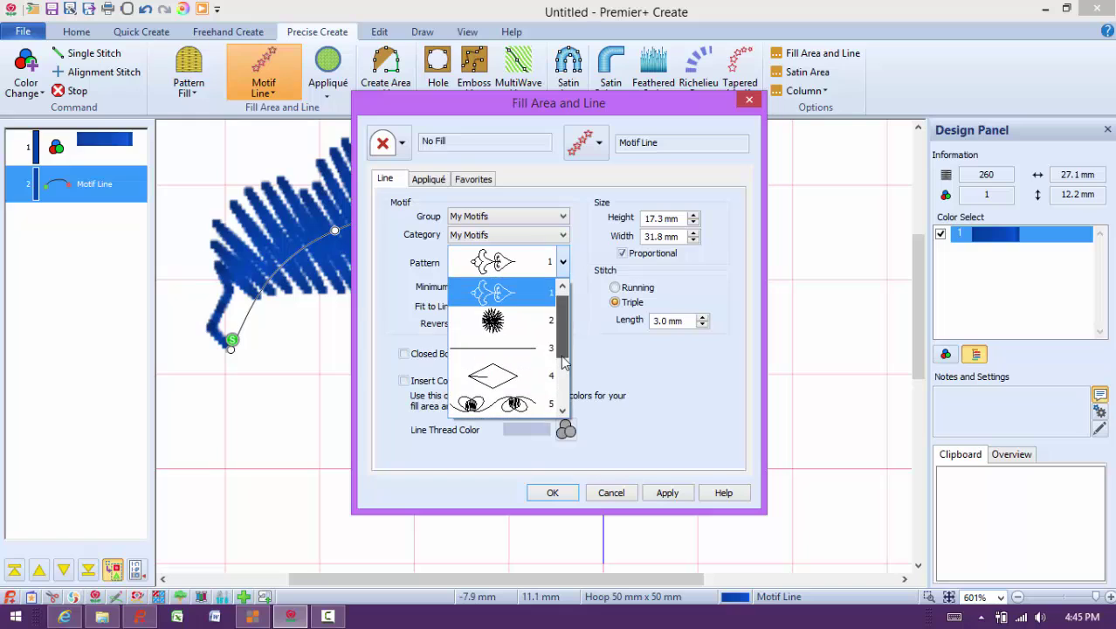
pyautogui.click(563, 405)
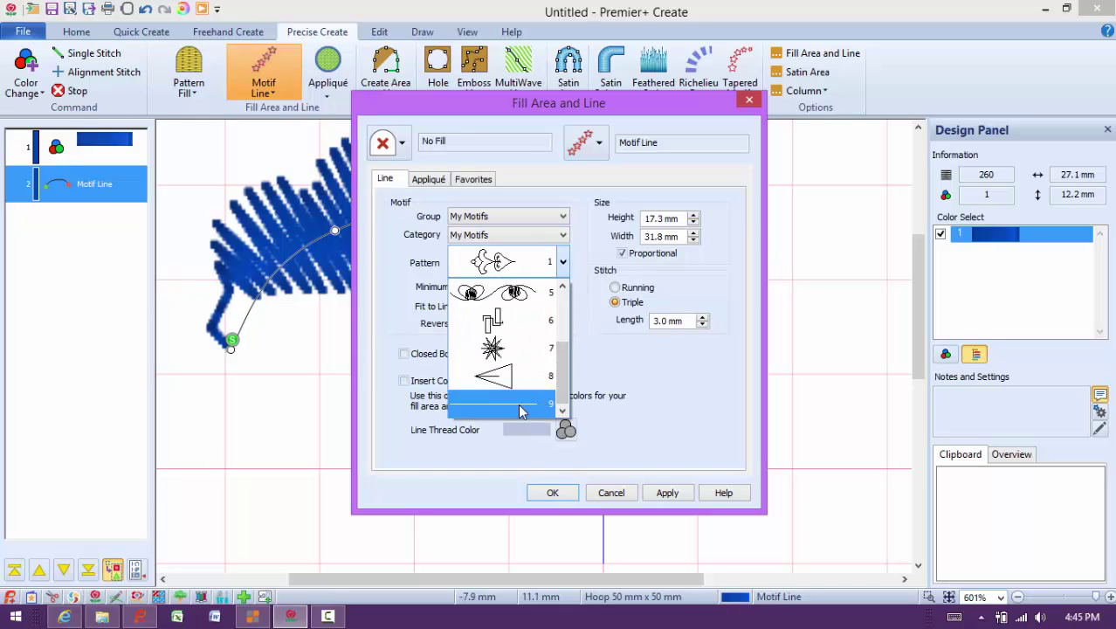
pyautogui.click(520, 411)
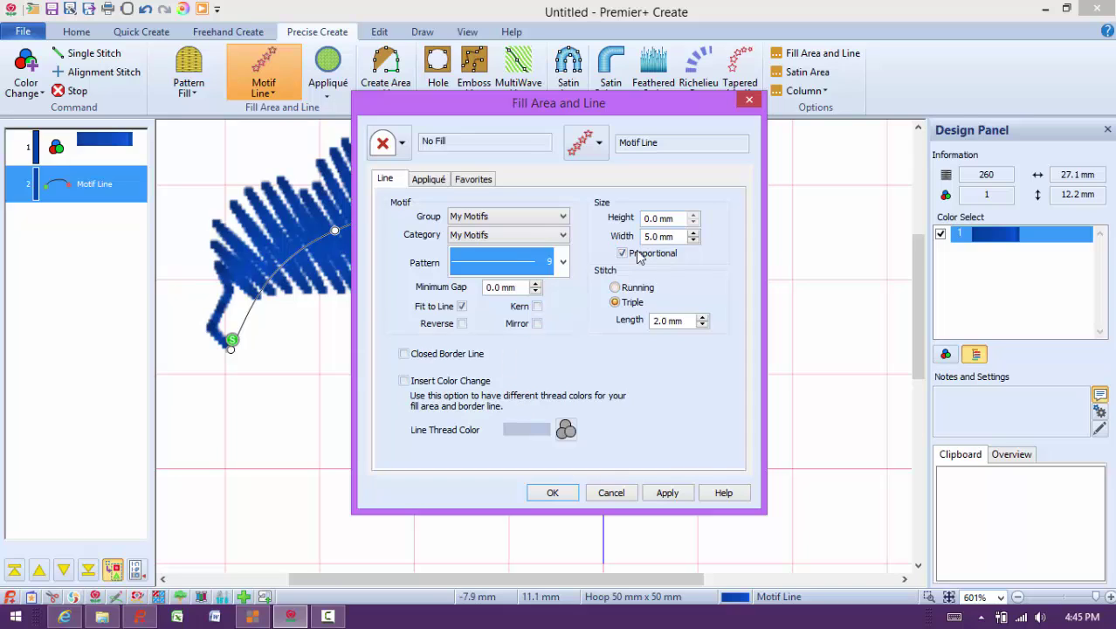
pyautogui.click(674, 240)
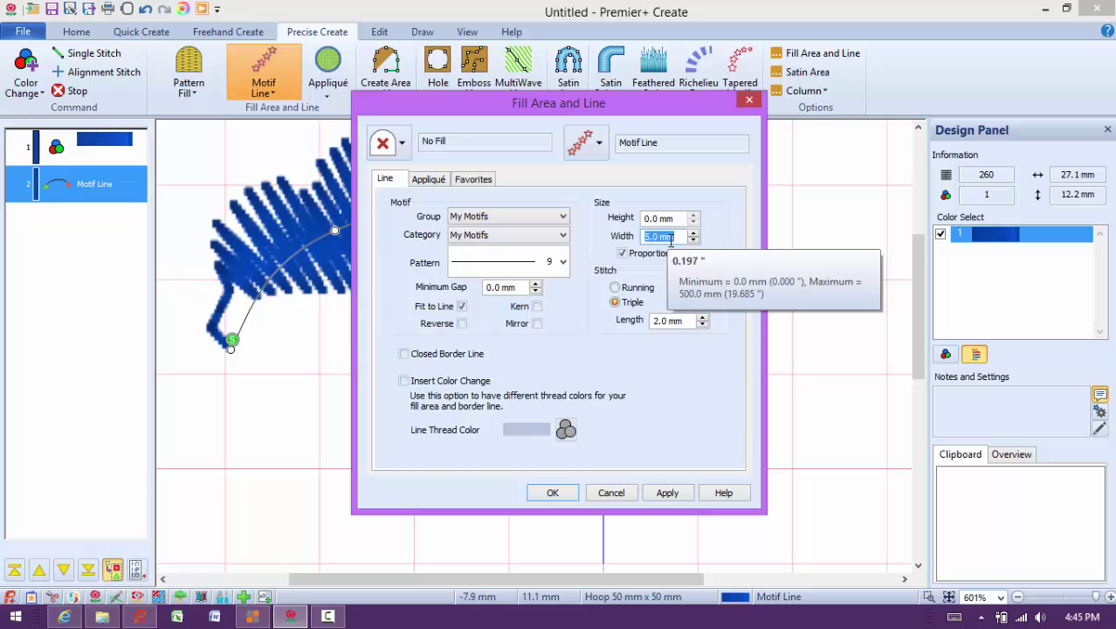
pyautogui.write('3.5')
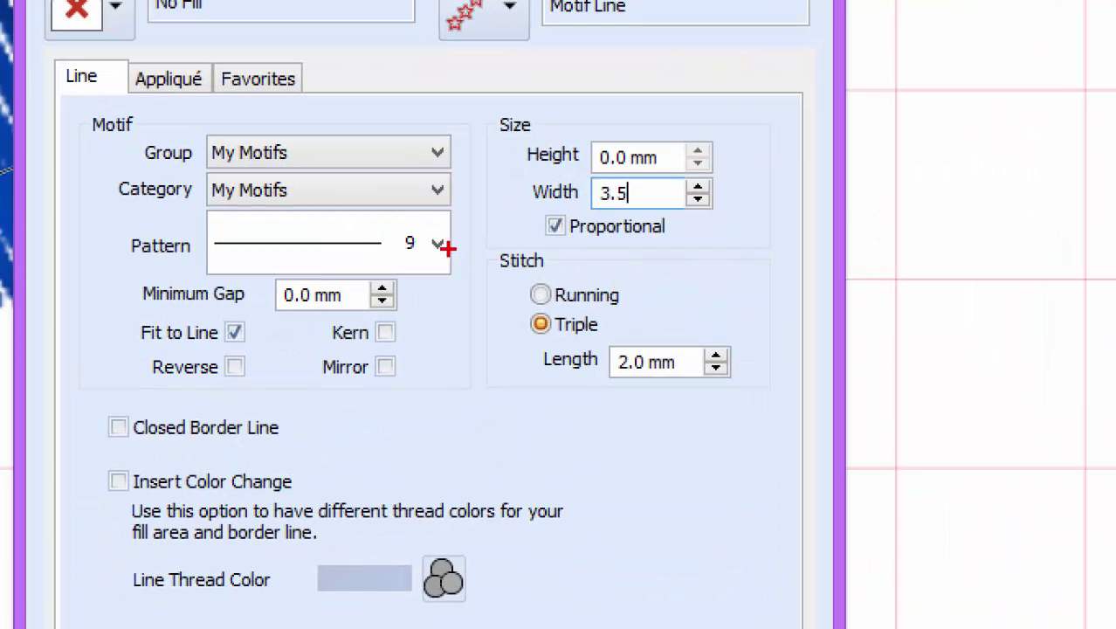
# - Switch the curve to Running stitch with a 6.0 mm stitch length
pyautogui.moveTo(573, 254); pyautogui.dragTo(711, 333)
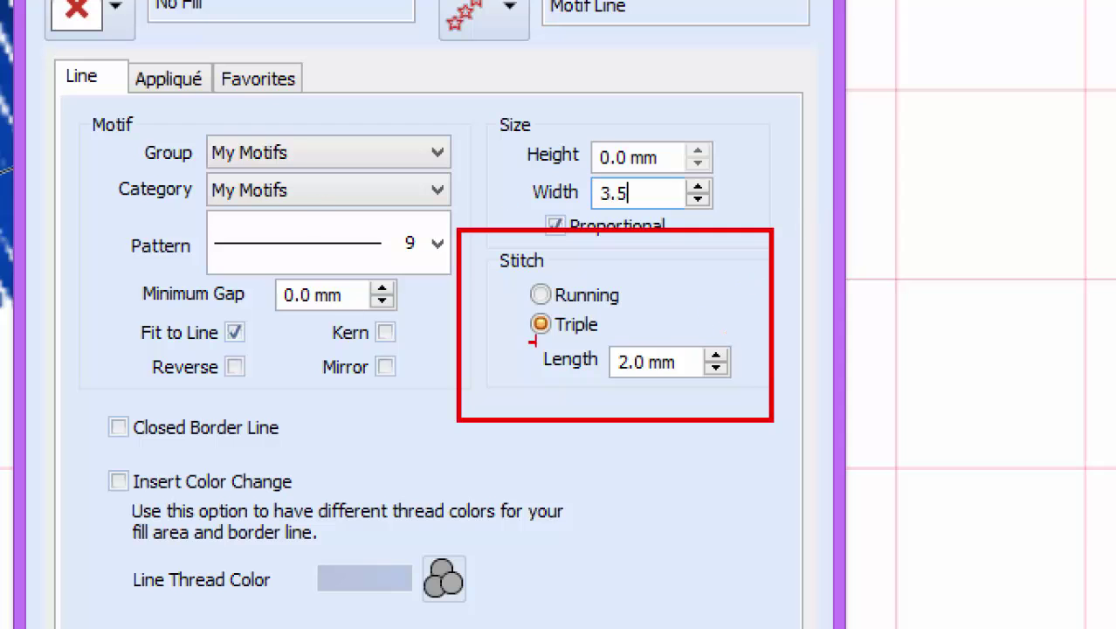
pyautogui.click(575, 322)
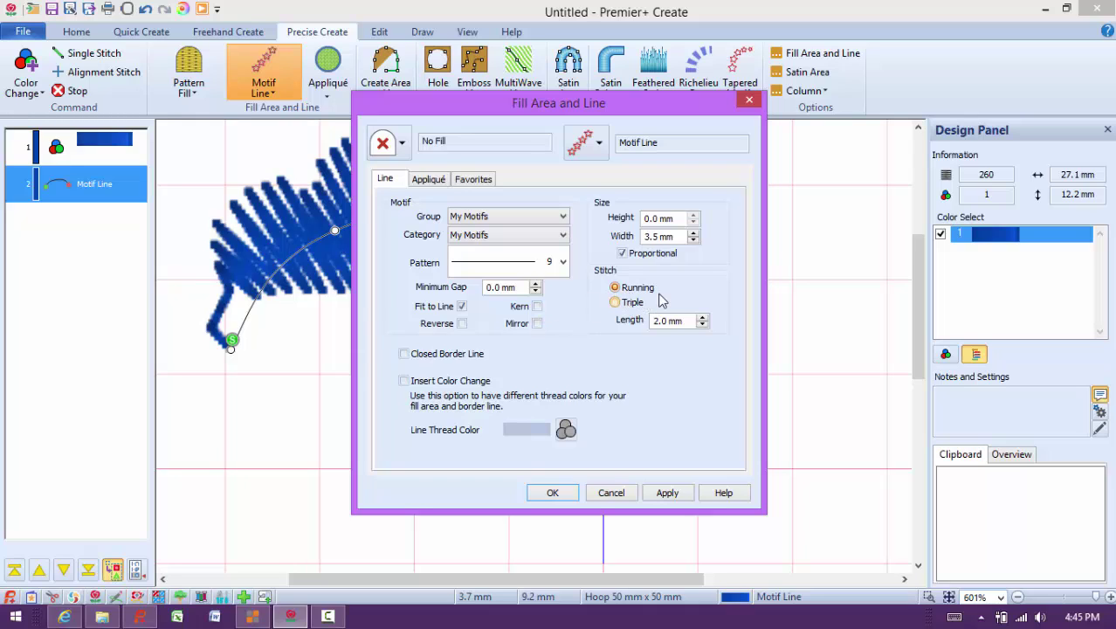
pyautogui.moveTo(686, 322); pyautogui.dragTo(592, 315)
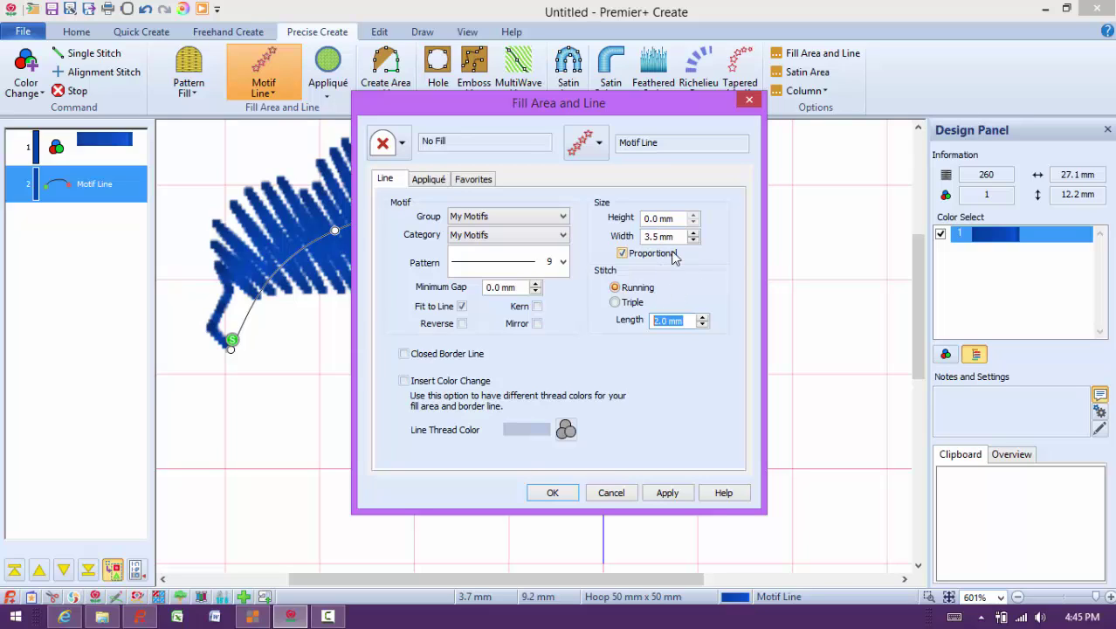
pyautogui.write('3.5')
pyautogui.moveTo(680, 321); pyautogui.dragTo(646, 322)
pyautogui.click(561, 495)
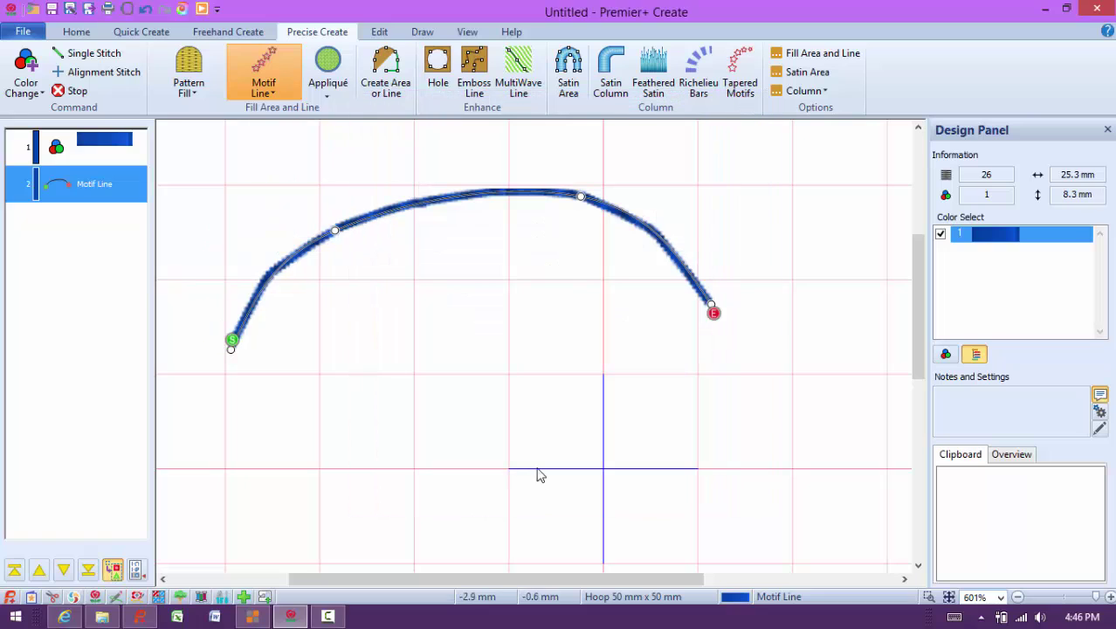